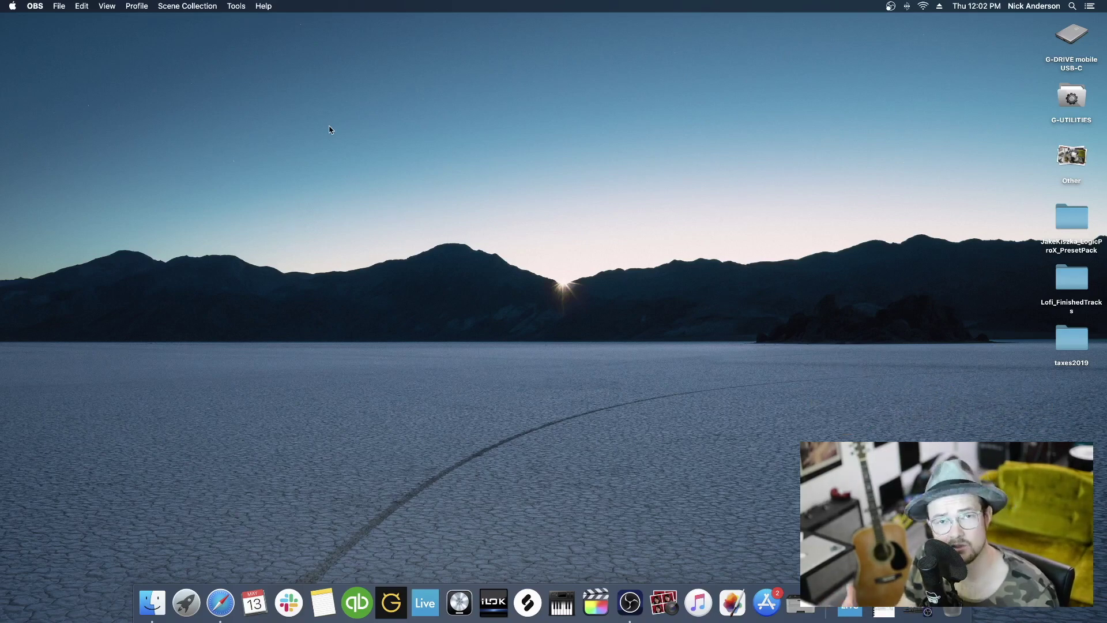
Open a Finder window, show Downloads, select MrsDoubtfire.pst, and move the window right
{"action": "left_click", "coordinate": [151, 603]}
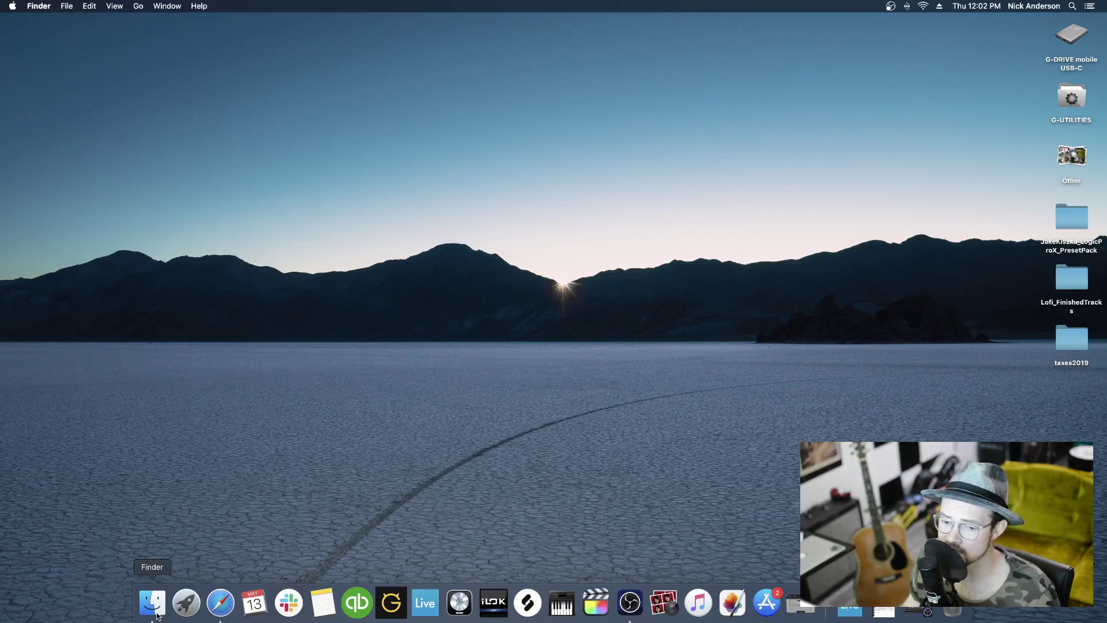
{"action": "left_click_drag", "start_coordinate": [520, 199], "coordinate": [725, 128]}
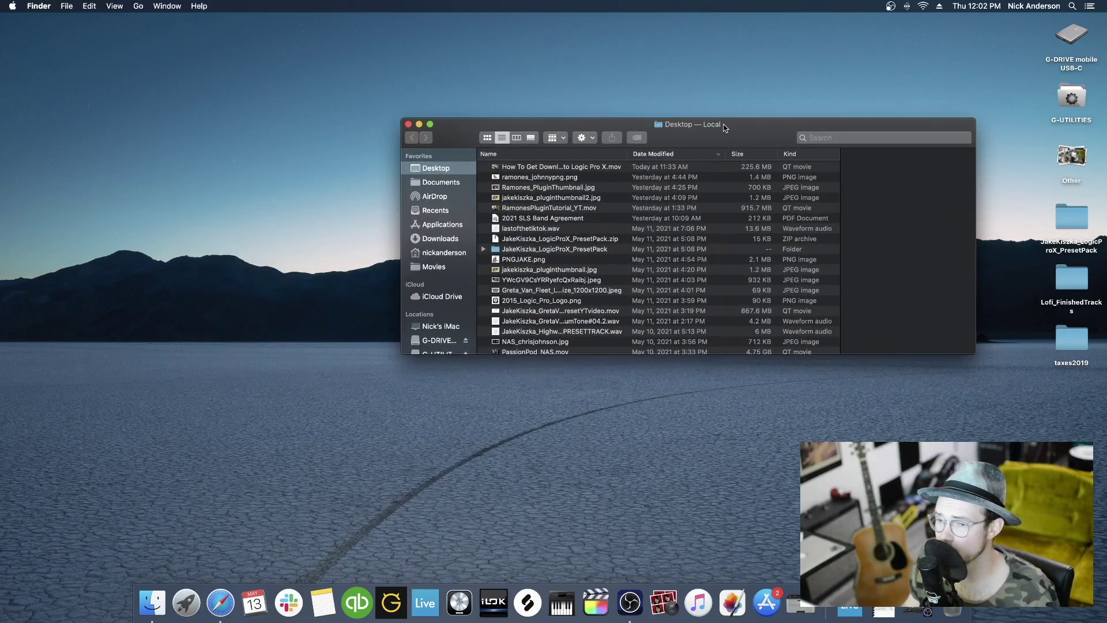
{"action": "left_click", "coordinate": [433, 238]}
{"action": "left_click", "coordinate": [519, 167]}
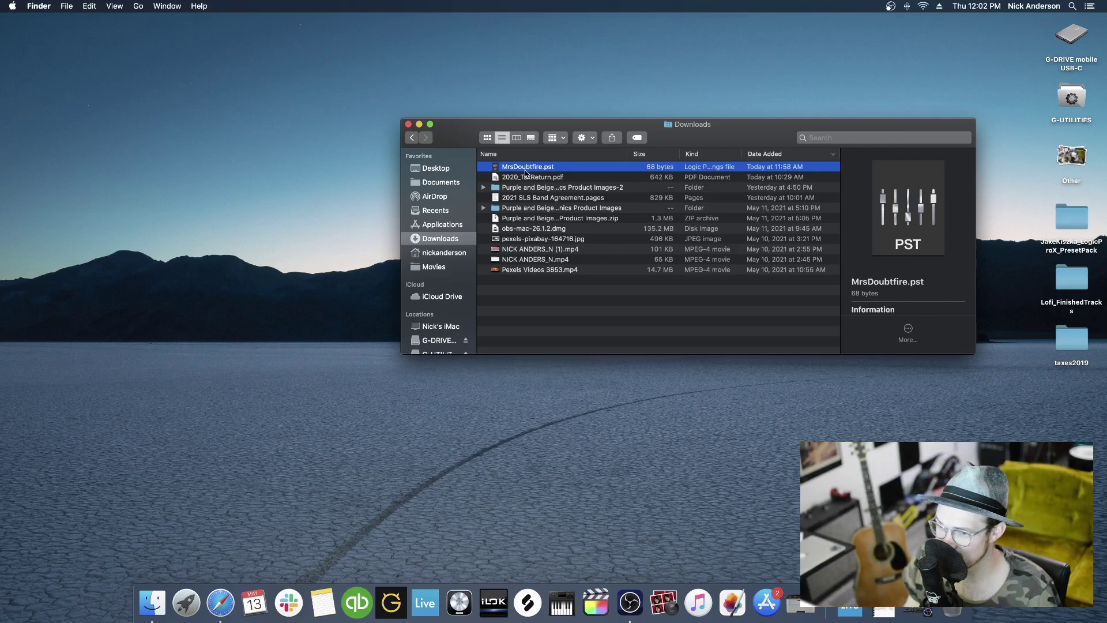
{"action": "left_click_drag", "start_coordinate": [742, 136], "coordinate": [836, 165]}
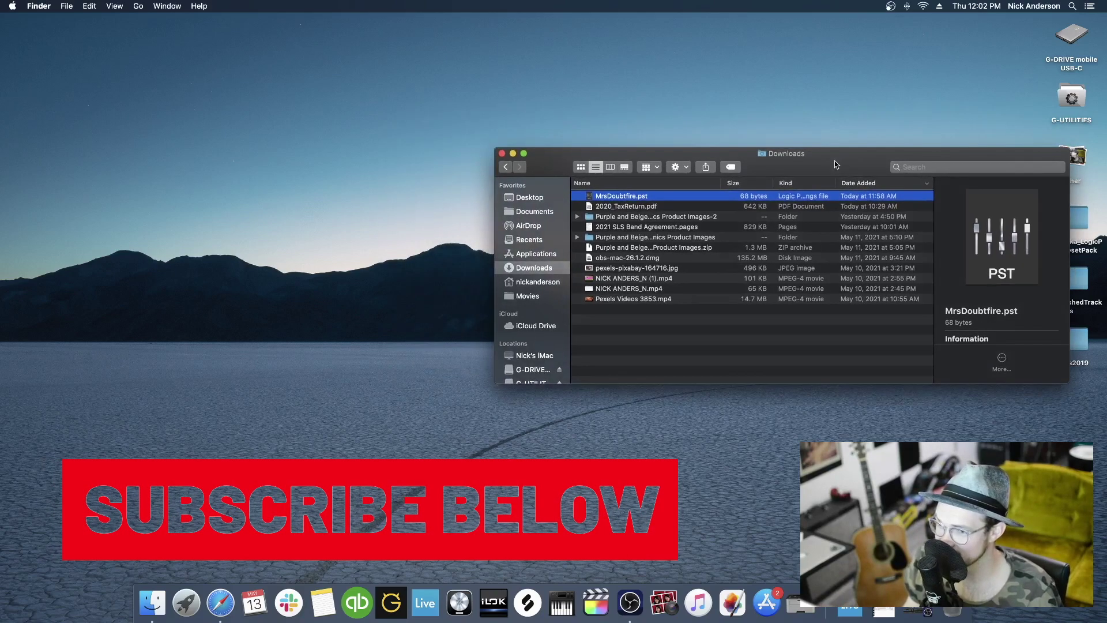
Open a second Finder window and arrange both windows so Downloads stays visible at top
{"action": "left_click", "coordinate": [67, 6]}
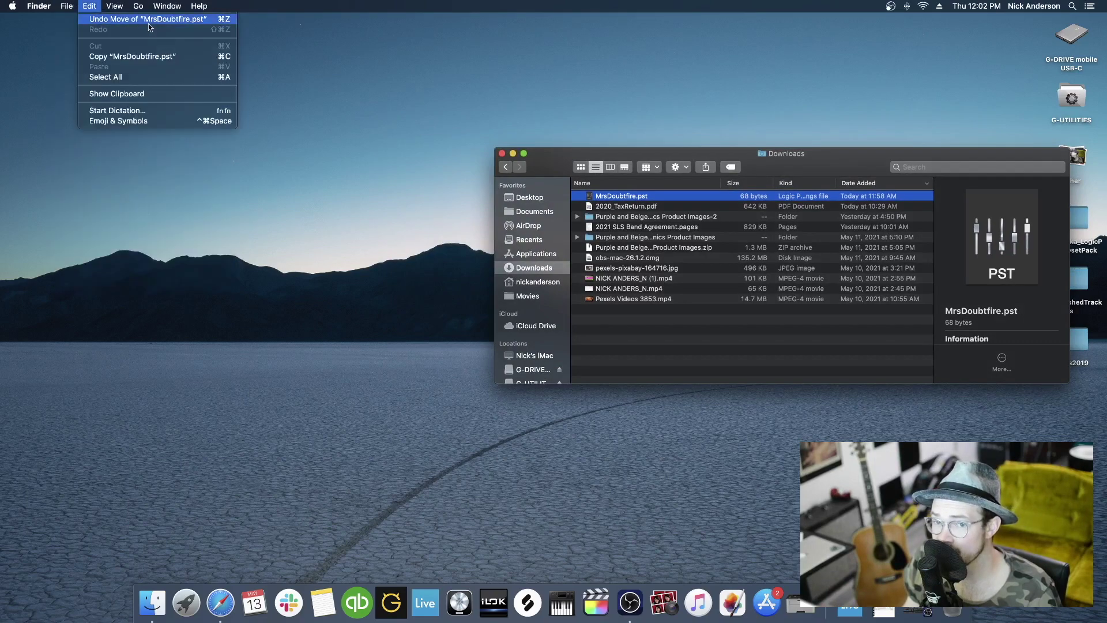
{"action": "left_click", "coordinate": [74, 17]}
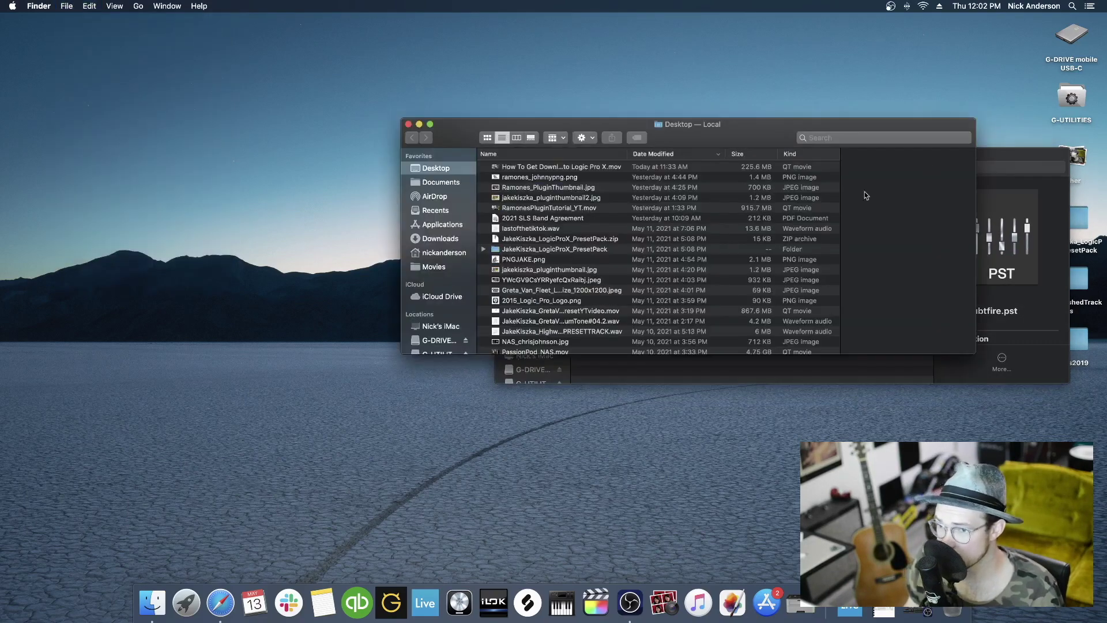
{"action": "left_click_drag", "start_coordinate": [743, 134], "coordinate": [435, 301]}
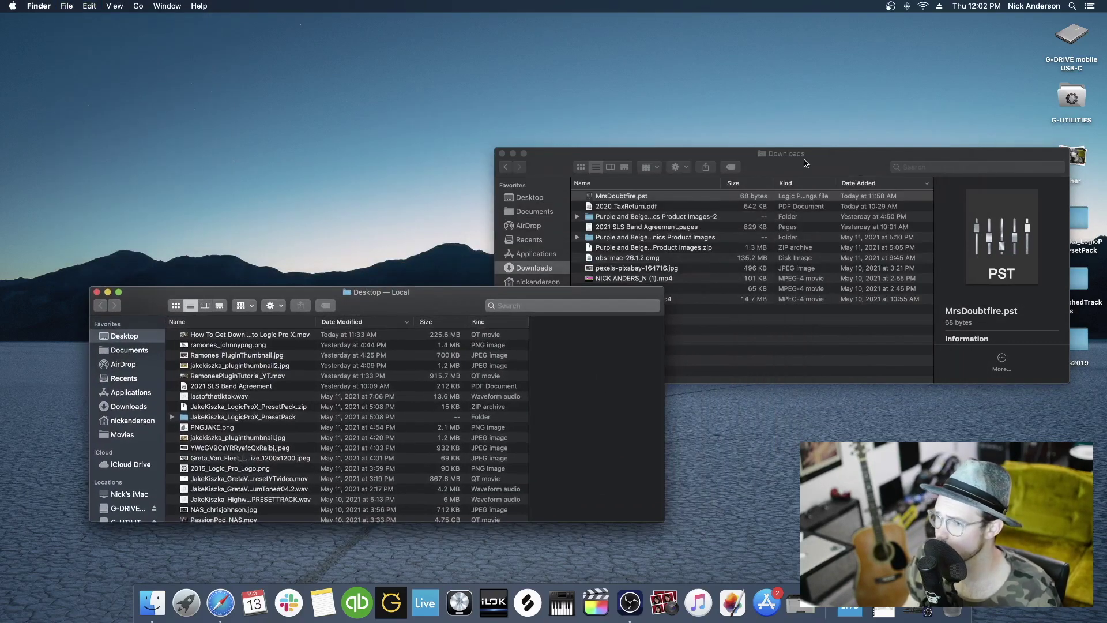
{"action": "left_click_drag", "start_coordinate": [806, 163], "coordinate": [823, 84]}
{"action": "left_click_drag", "start_coordinate": [441, 295], "coordinate": [408, 321]}
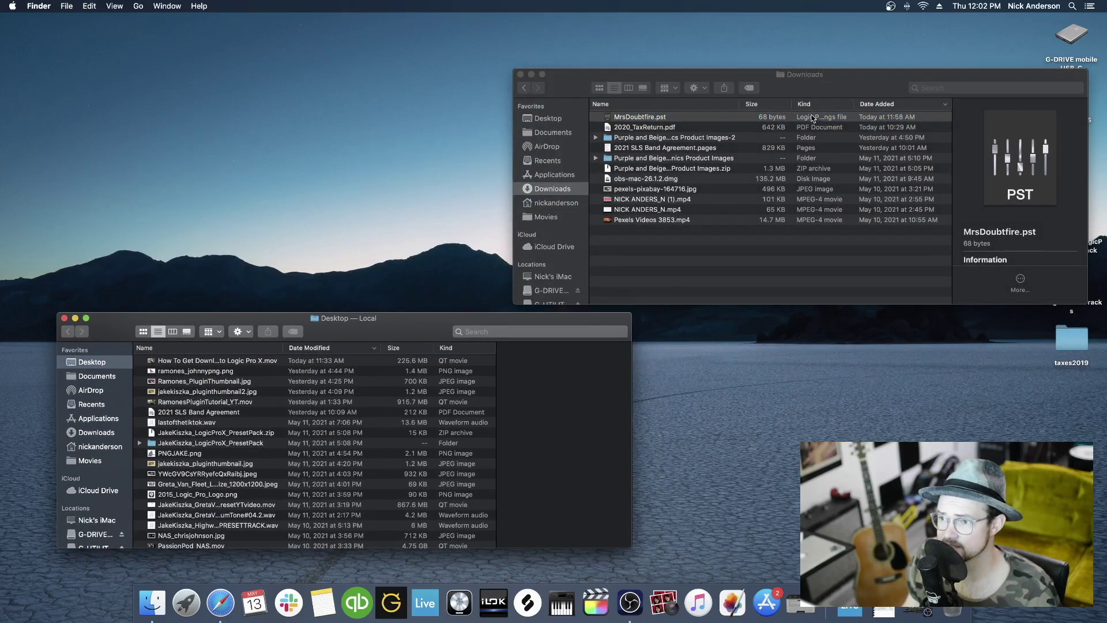
{"action": "left_click_drag", "start_coordinate": [356, 319], "coordinate": [340, 300]}
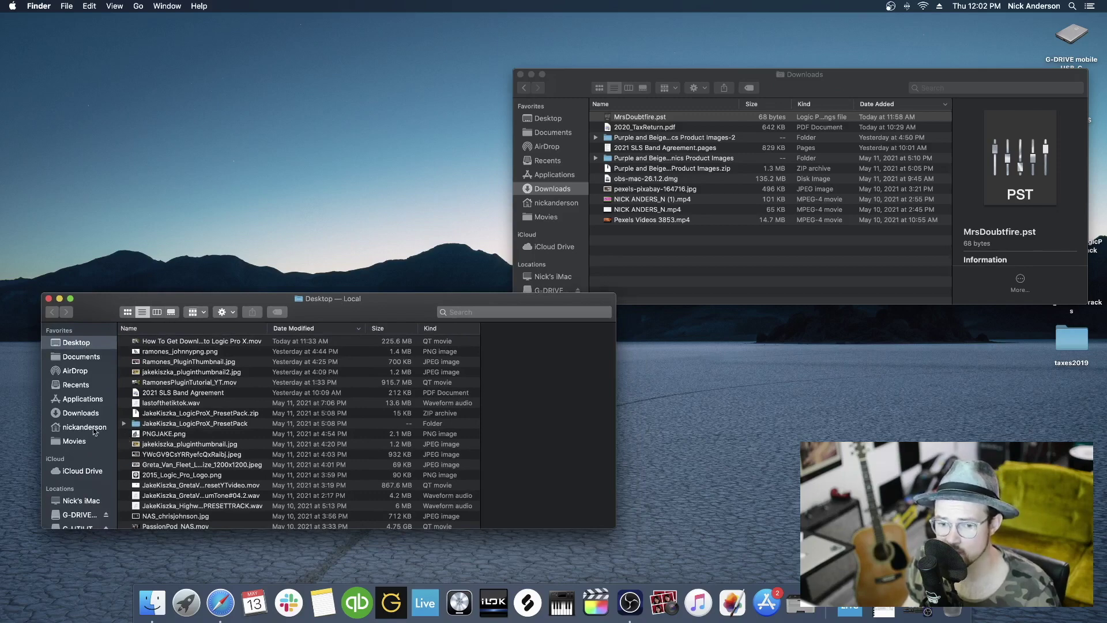
In the second window, go from the home folder through Music > Audio Music Apps > Plug-In Settings
{"action": "left_click", "coordinate": [56, 429]}
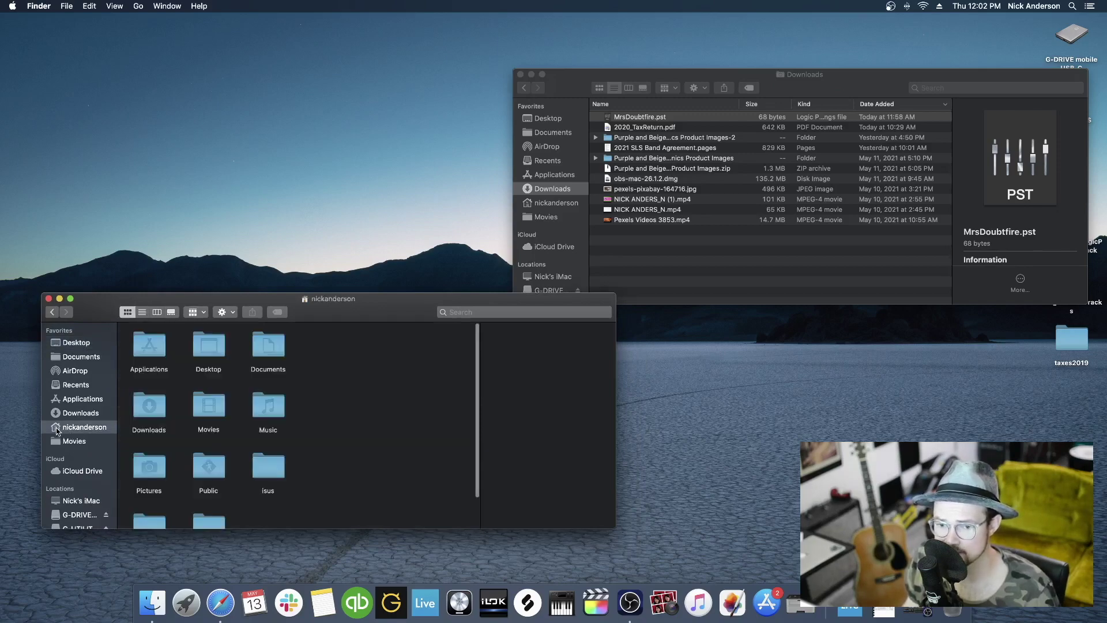
{"action": "scroll", "coordinate": [311, 411], "scroll_direction": "up", "scroll_amount": 2}
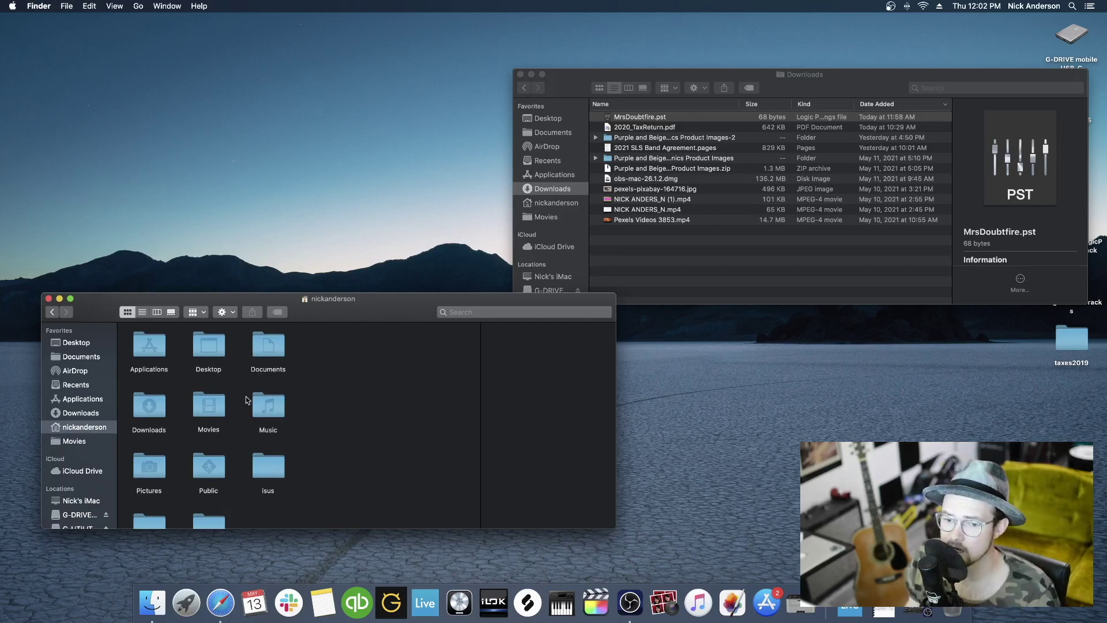
{"action": "double_click", "coordinate": [269, 405]}
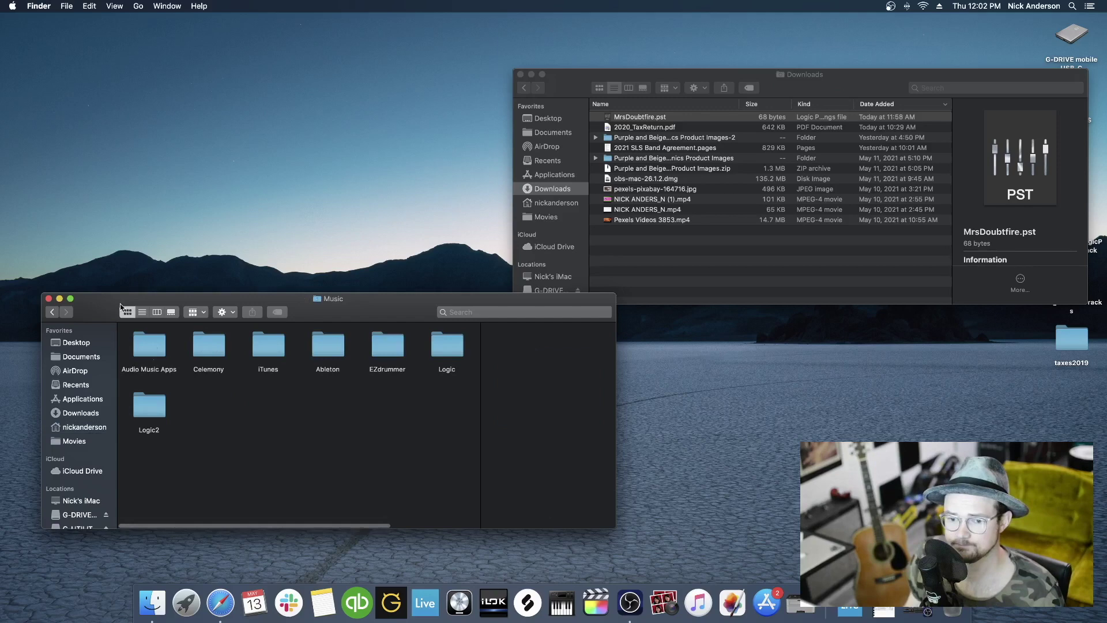
{"action": "double_click", "coordinate": [149, 342]}
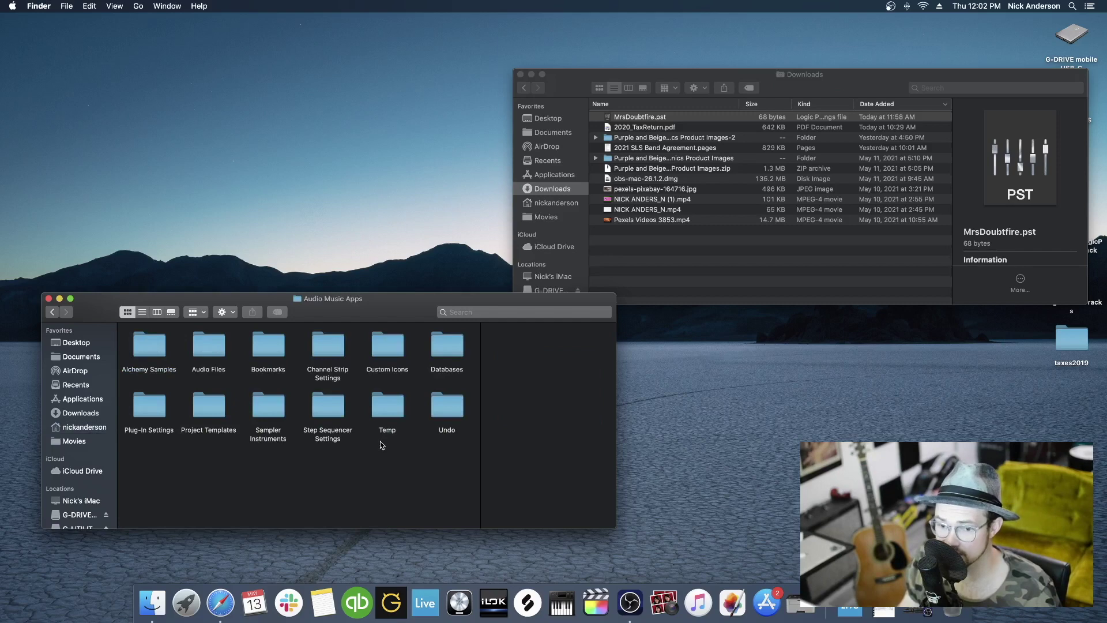
{"action": "double_click", "coordinate": [151, 413]}
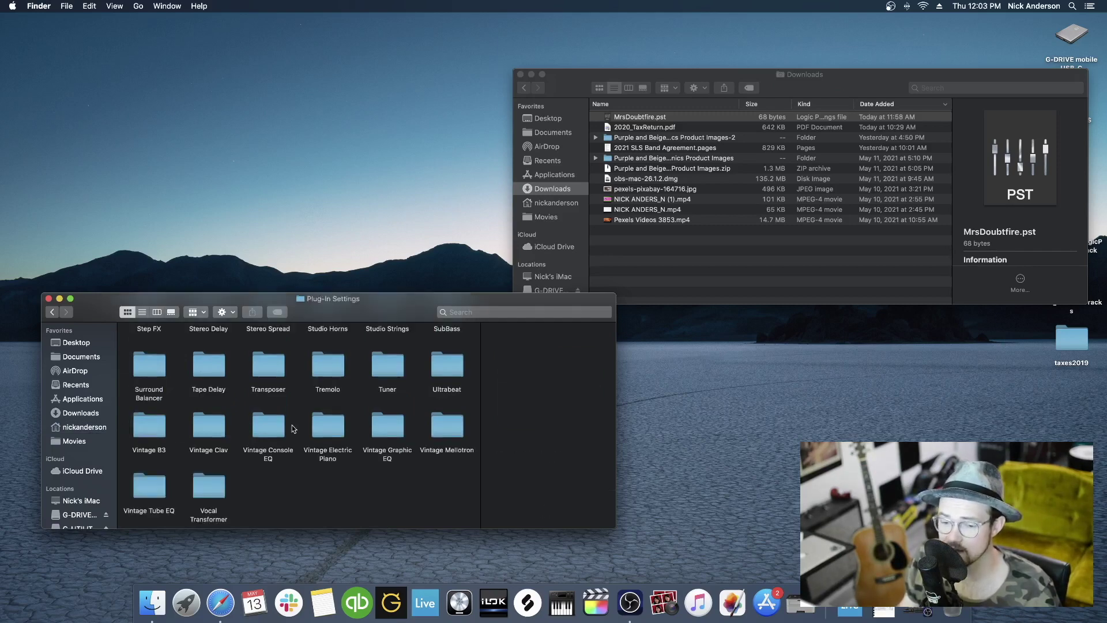
{"action": "scroll", "coordinate": [311, 458], "scroll_direction": "up", "scroll_amount": 8}
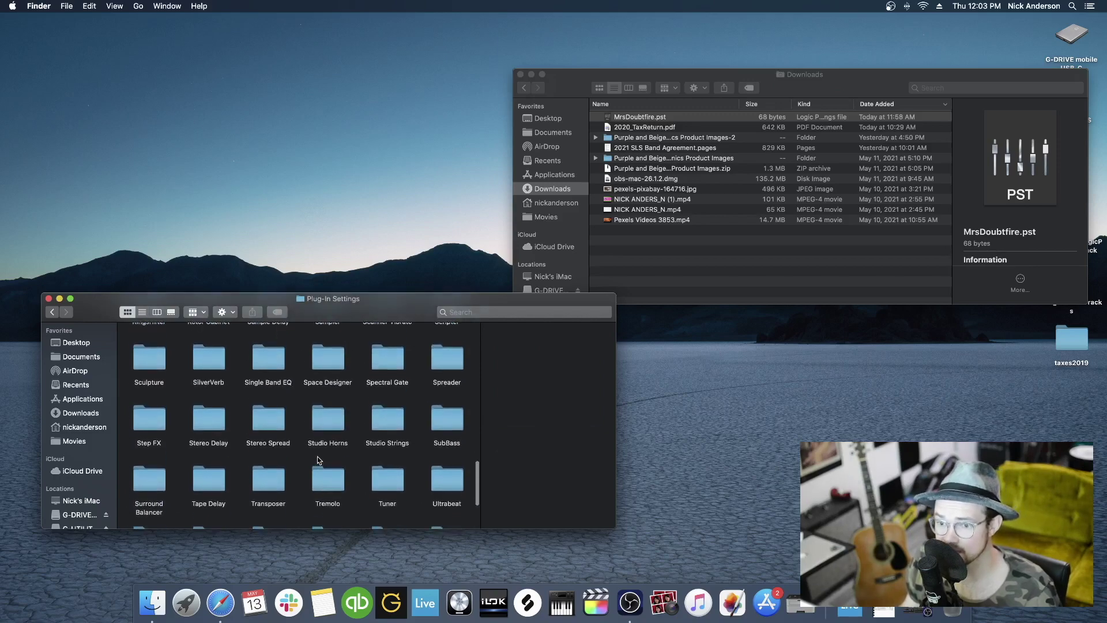
{"action": "scroll", "coordinate": [318, 460], "scroll_direction": "down", "scroll_amount": 8}
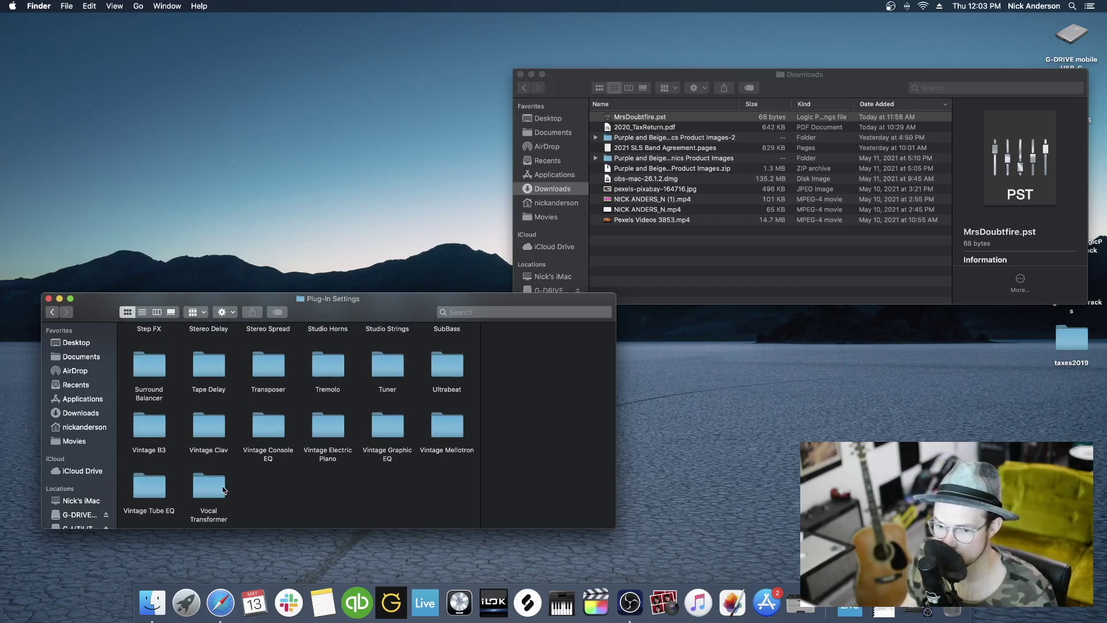
{"action": "scroll", "coordinate": [369, 479], "scroll_direction": "up", "scroll_amount": 15}
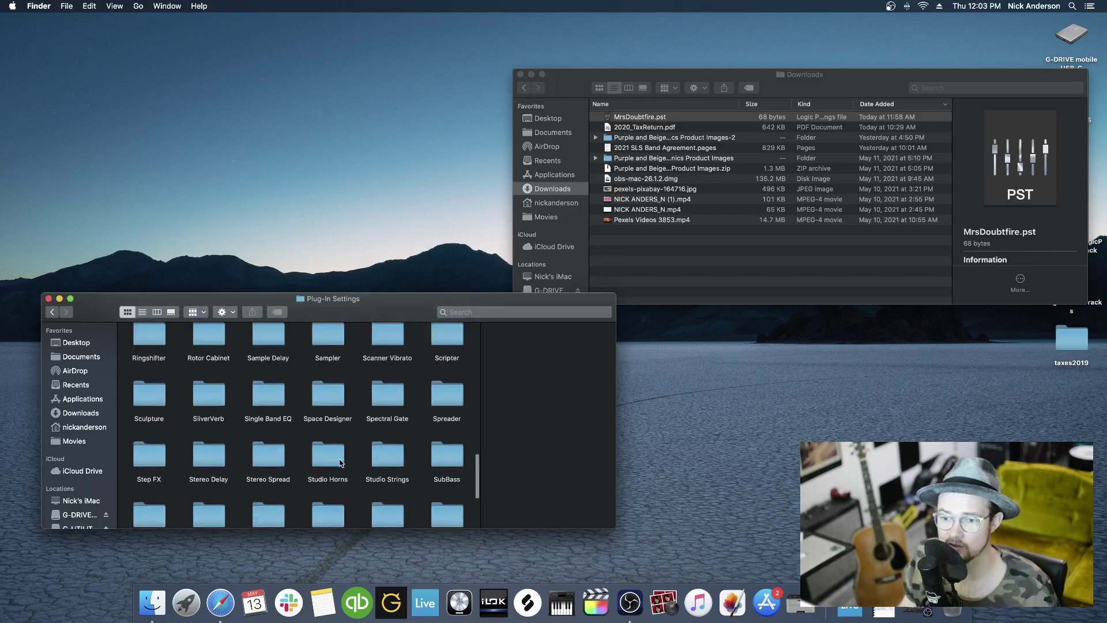
{"action": "scroll", "coordinate": [340, 464], "scroll_direction": "down", "scroll_amount": 15}
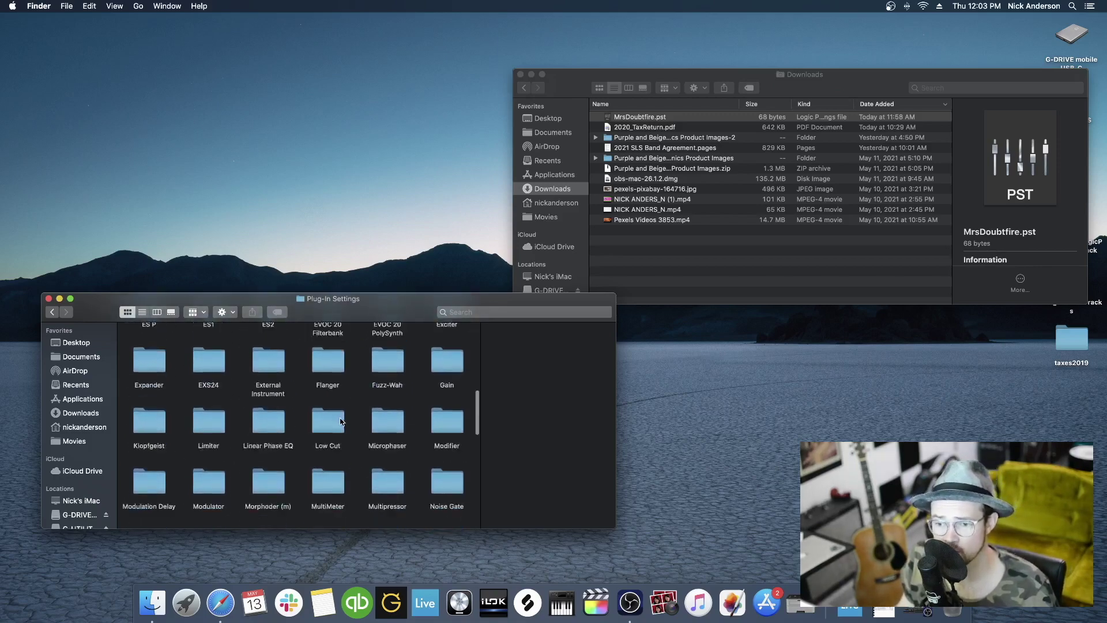
Open the Vocal Transformer folder and move MrsDoubtfire.pst into it from Downloads
{"action": "double_click", "coordinate": [203, 487]}
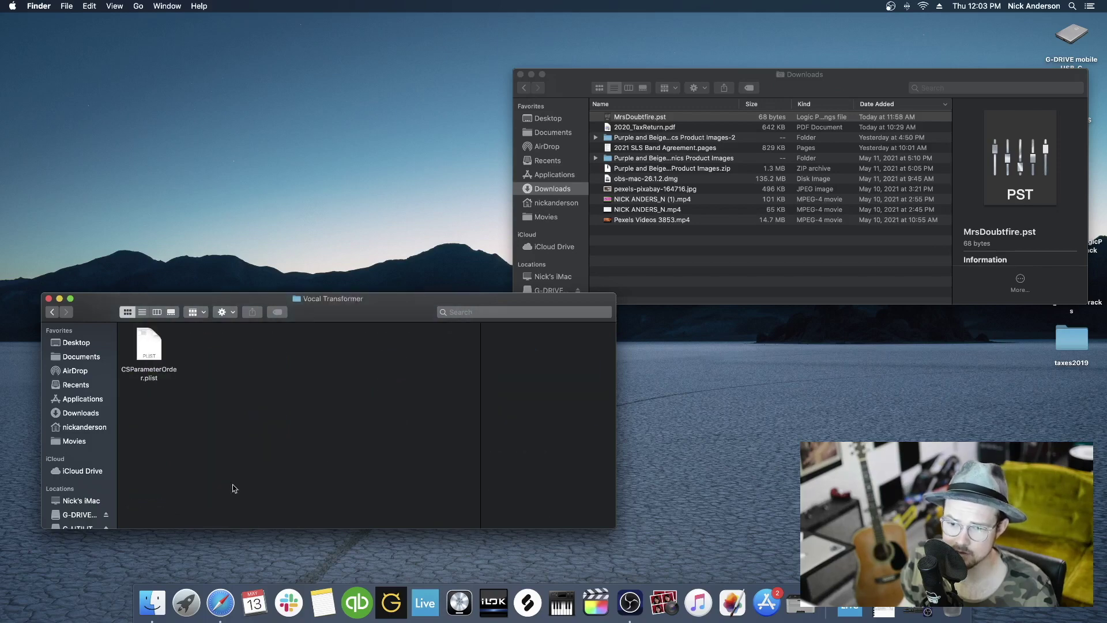
{"action": "left_click", "coordinate": [701, 120]}
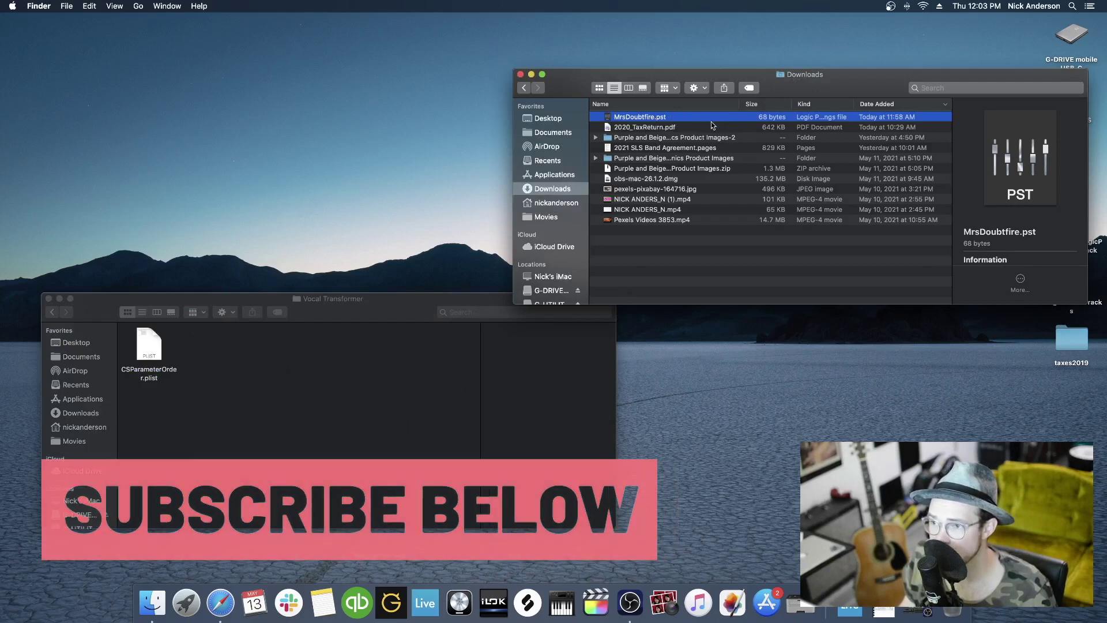
{"action": "left_click_drag", "start_coordinate": [729, 120], "coordinate": [249, 378]}
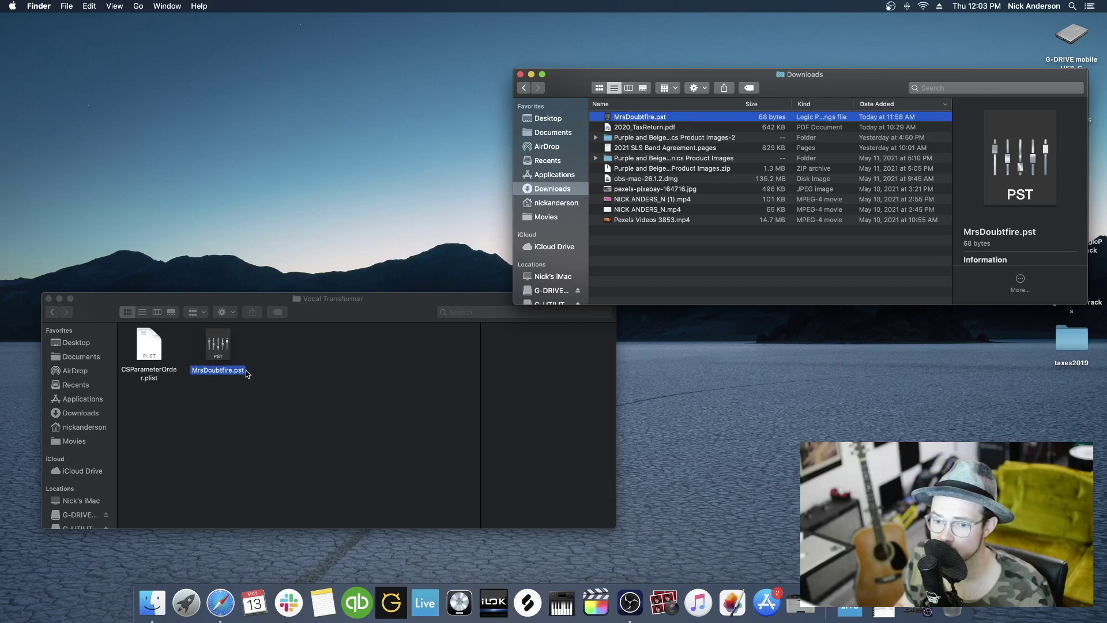
Deselect the moved preset file and close both Finder windows
{"action": "left_click", "coordinate": [430, 380]}
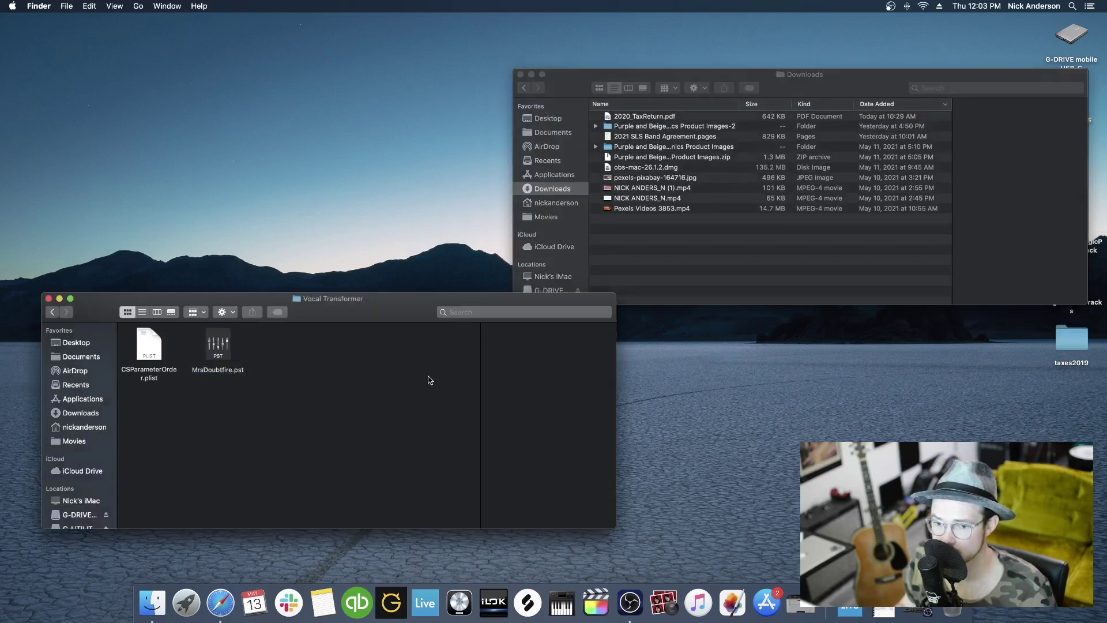
{"action": "left_click", "coordinate": [49, 298]}
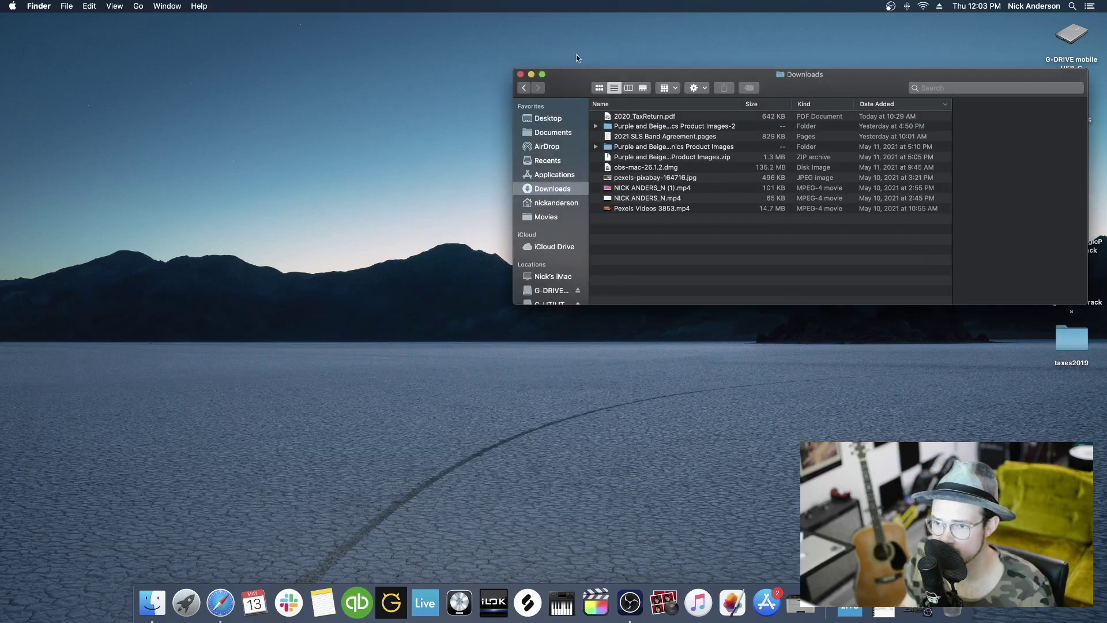
{"action": "left_click", "coordinate": [520, 74]}
In Logic Pro, create the audio track Audio 1 and insert Vocal Transformer (Mono) on it
{"action": "left_click", "coordinate": [450, 601]}
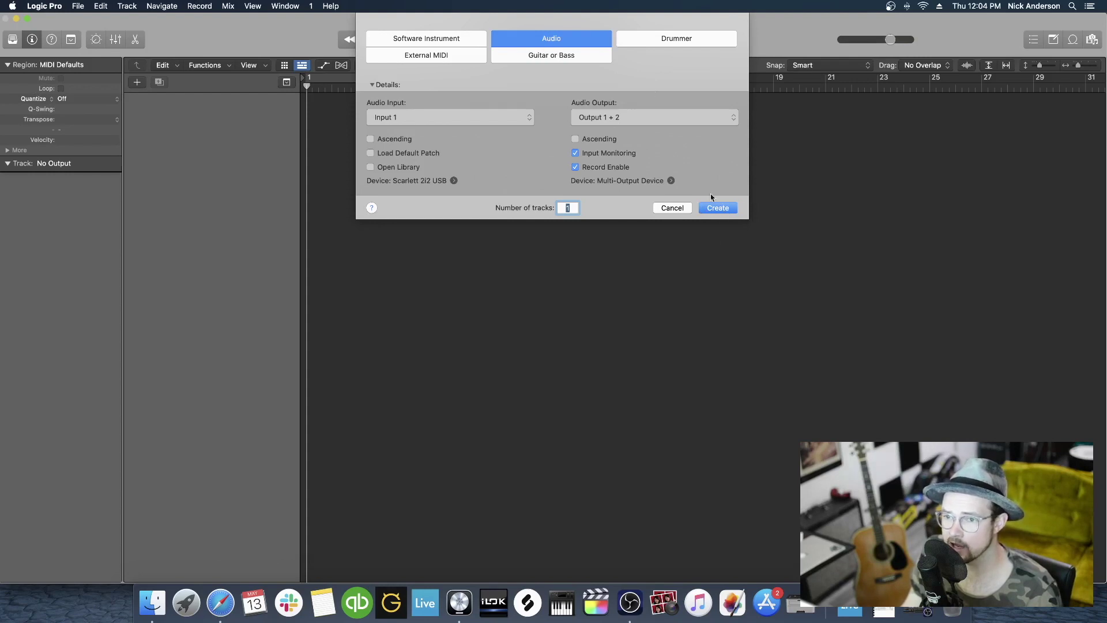
{"action": "left_click", "coordinate": [730, 209]}
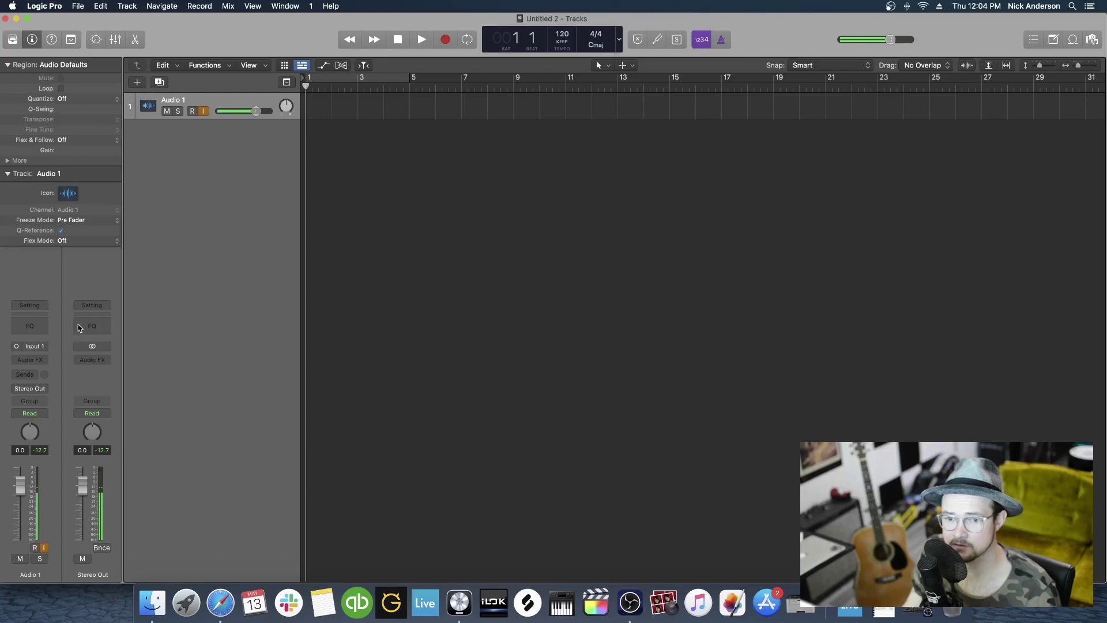
{"action": "left_click", "coordinate": [40, 359]}
{"action": "mouse_move", "coordinate": [60, 384]}
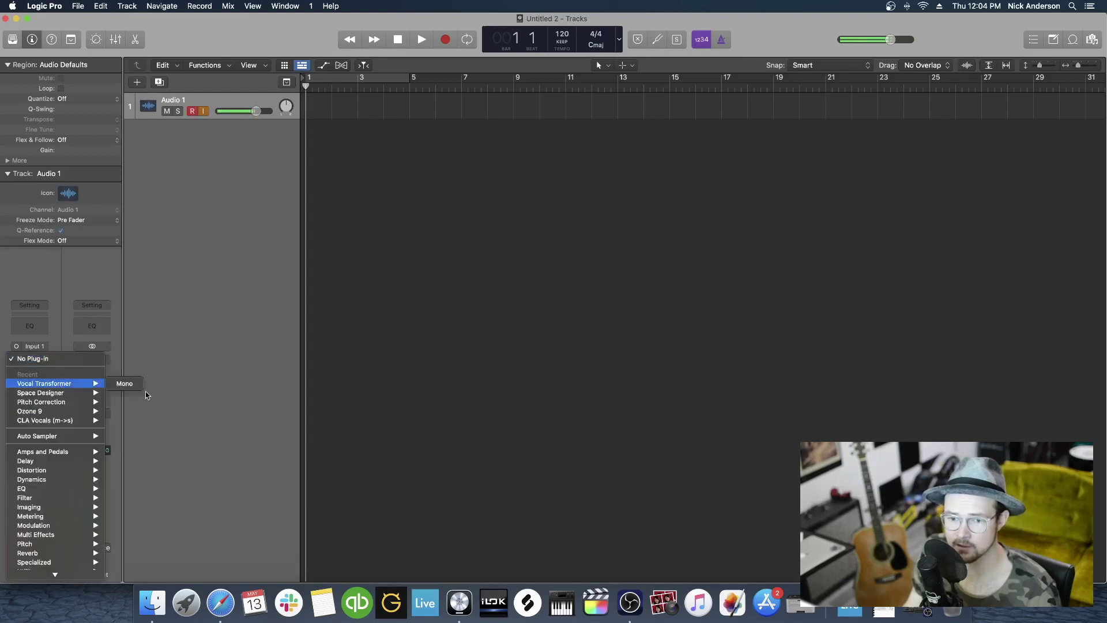
{"action": "left_click", "coordinate": [128, 385]}
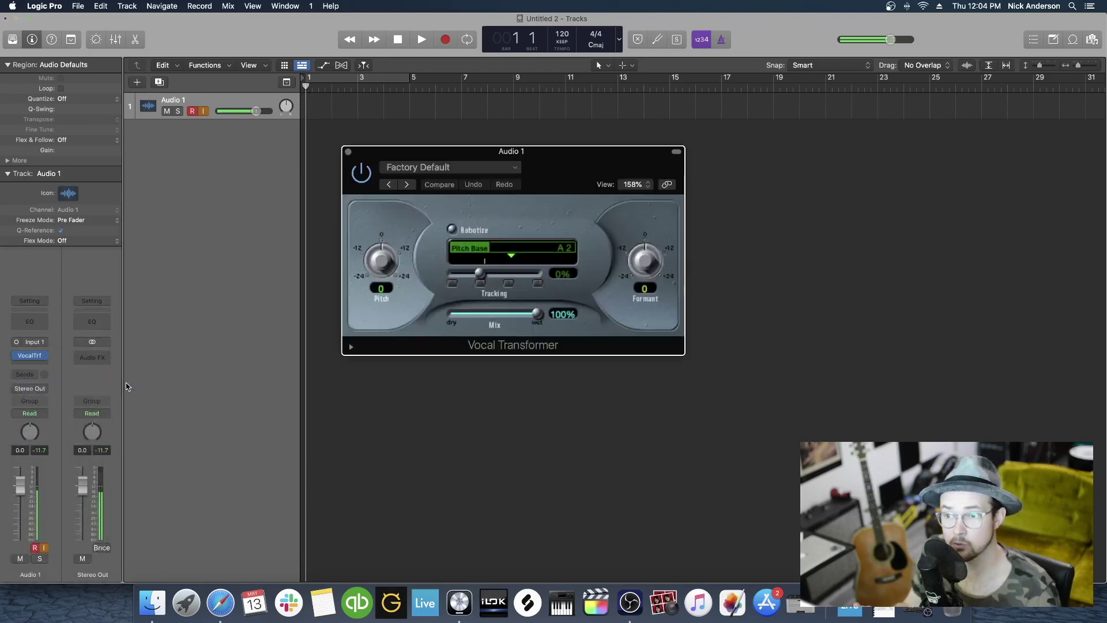
Load the MrsDoubtfire preset (Pitch +14, Formant +4) and move the plug-in window down-right
{"action": "left_click", "coordinate": [486, 167]}
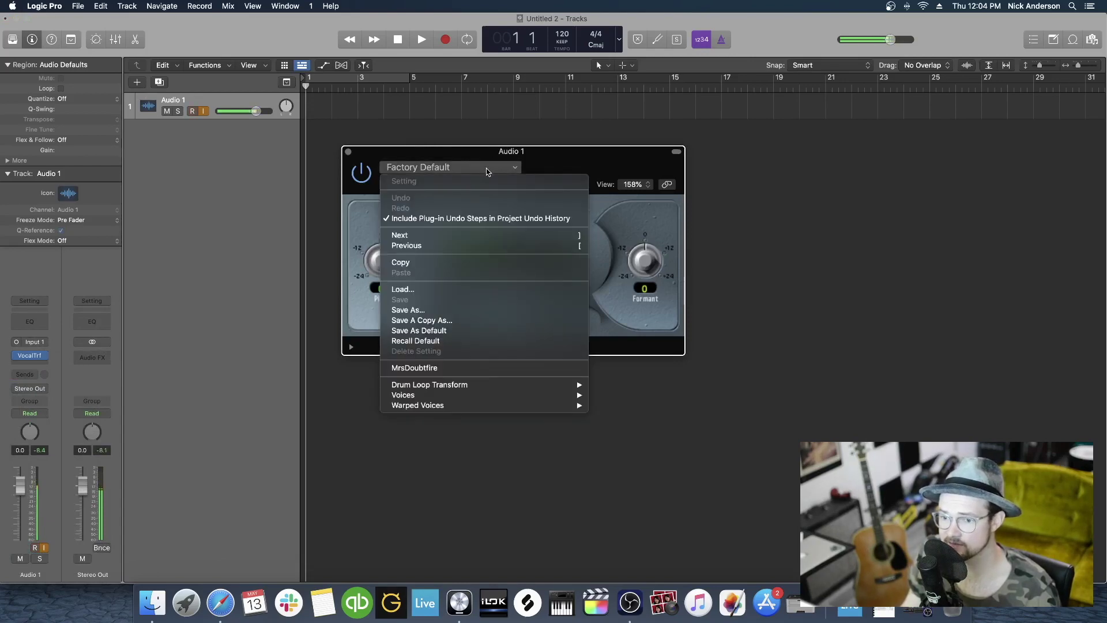
{"action": "left_click", "coordinate": [453, 370]}
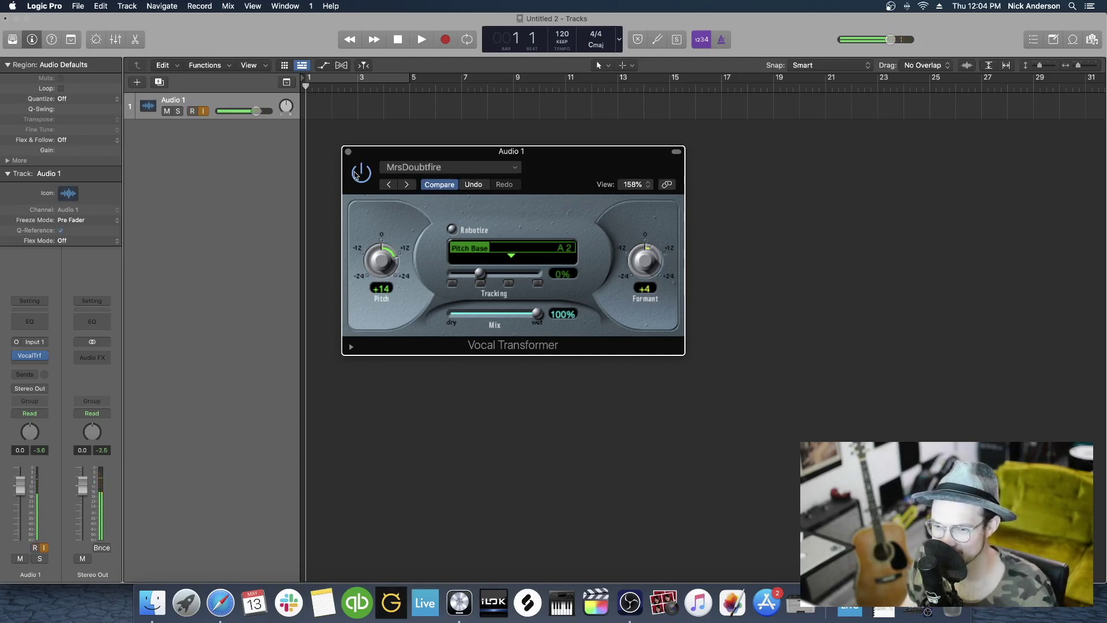
{"action": "left_click_drag", "start_coordinate": [380, 155], "coordinate": [431, 201]}
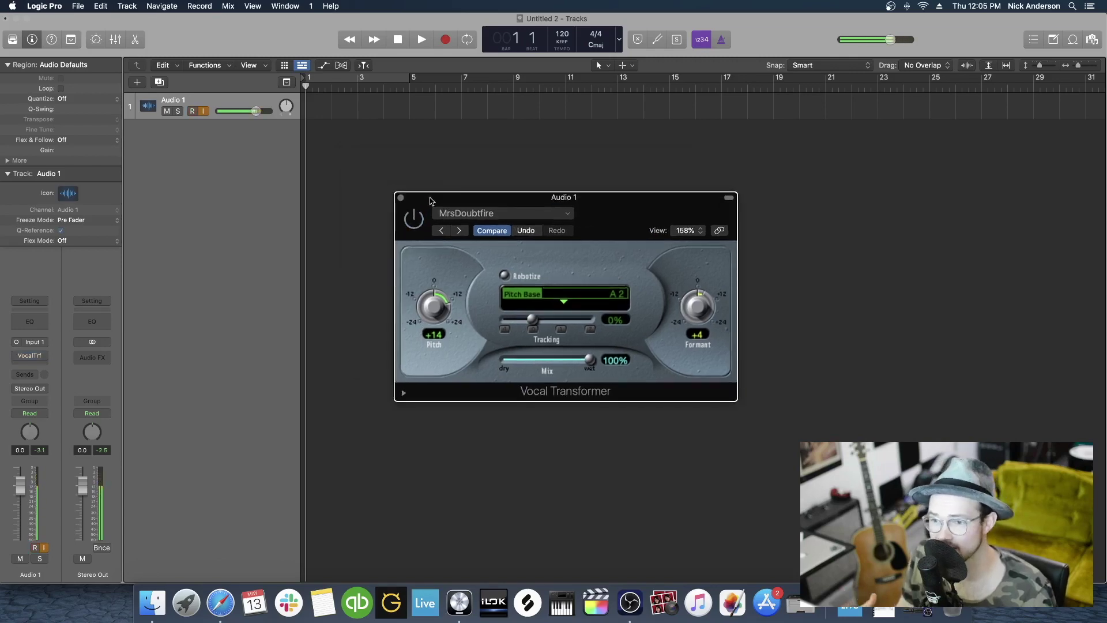